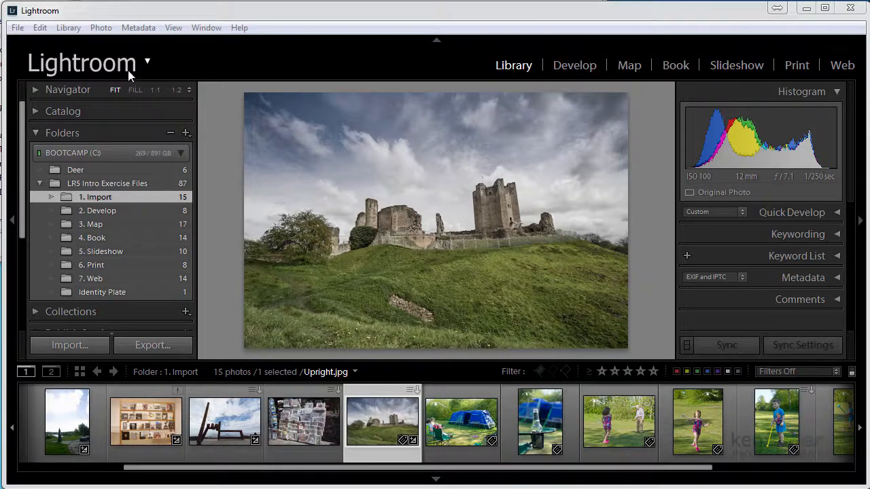
Open the Watermark Editor for the selected castle photo.
left_click(40, 28)
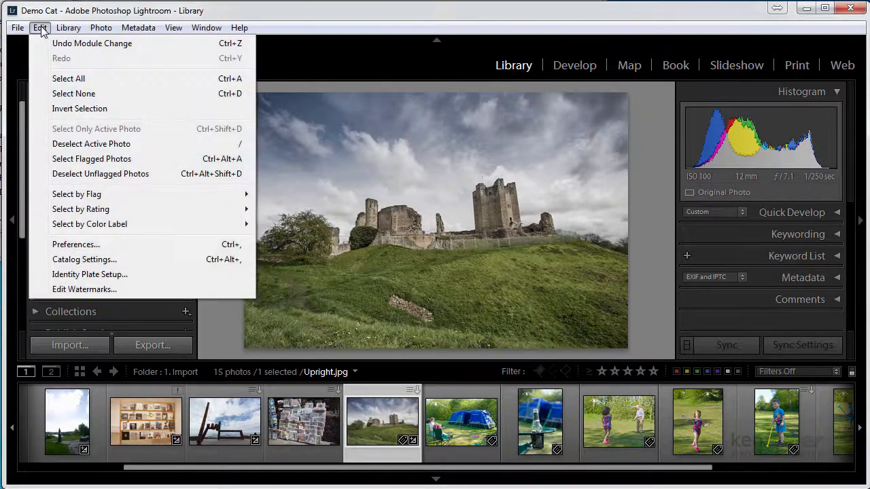
left_click(100, 290)
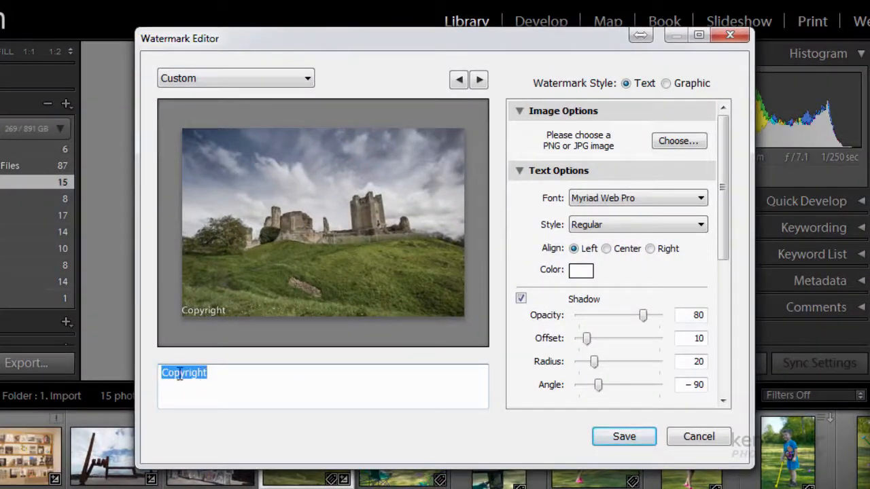
mouse_move(207, 313)
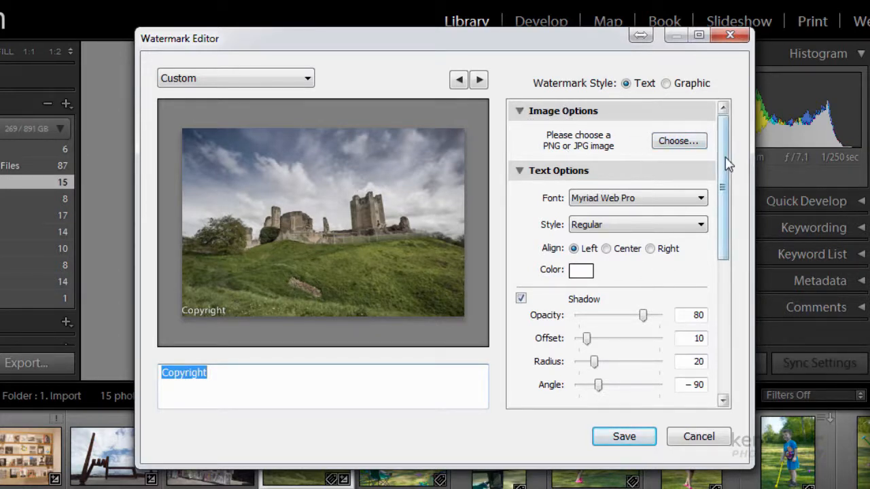
Toggle the watermark text's shadow off and on again, and set the shadow opacity to 92.
left_click_drag(724, 175, 727, 198)
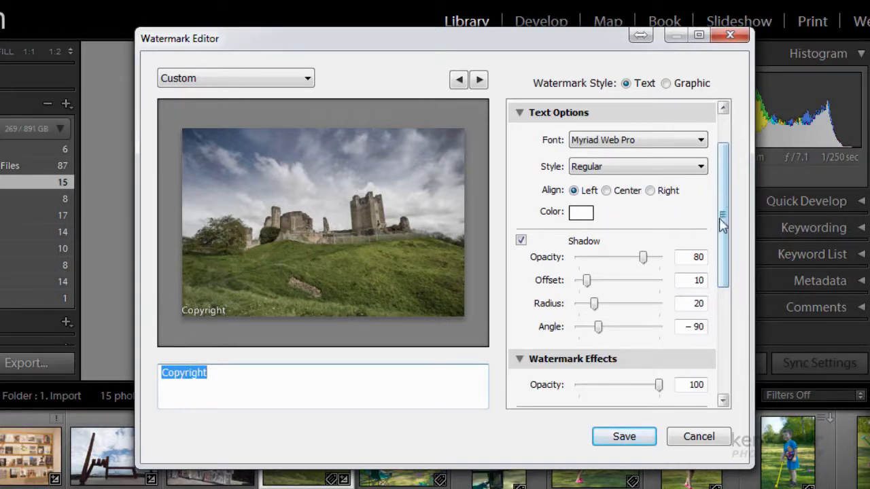
left_click_drag(722, 224, 725, 274)
left_click(522, 135)
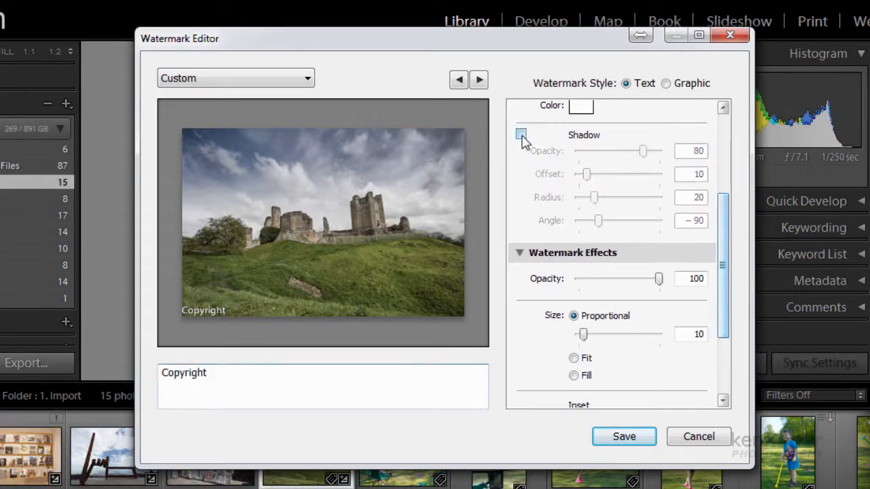
left_click(521, 135)
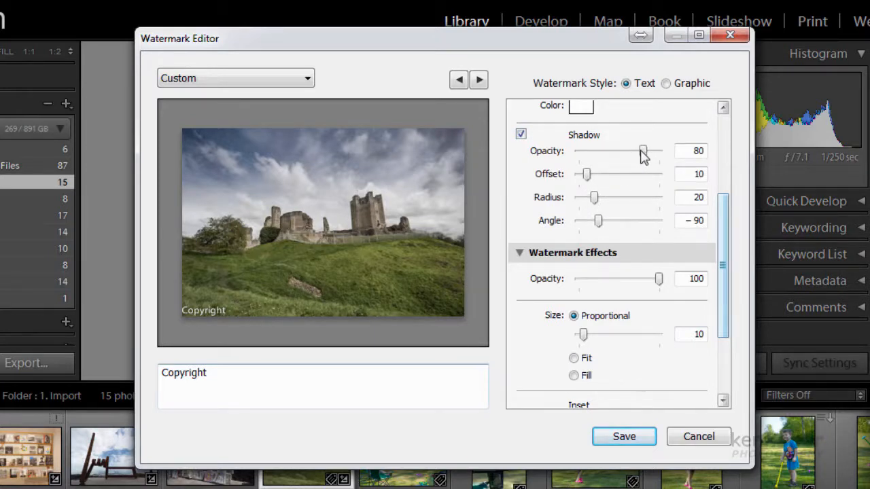
mouse_move(644, 151)
left_mouse_down()
mouse_move(600, 155)
mouse_move(653, 156)
left_mouse_up()
Try a watermark effect opacity of 38 and restore it to 100.
left_click_drag(723, 265, 731, 314)
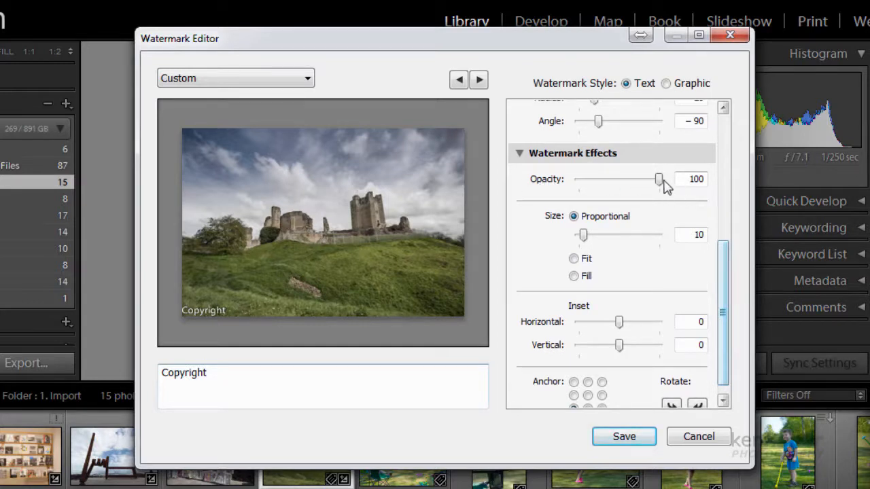
left_click_drag(658, 179, 609, 196)
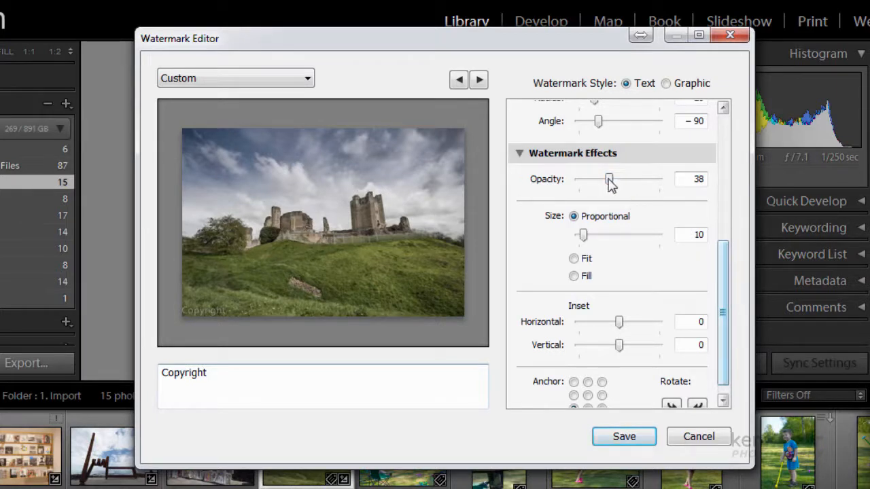
left_click_drag(609, 179, 667, 192)
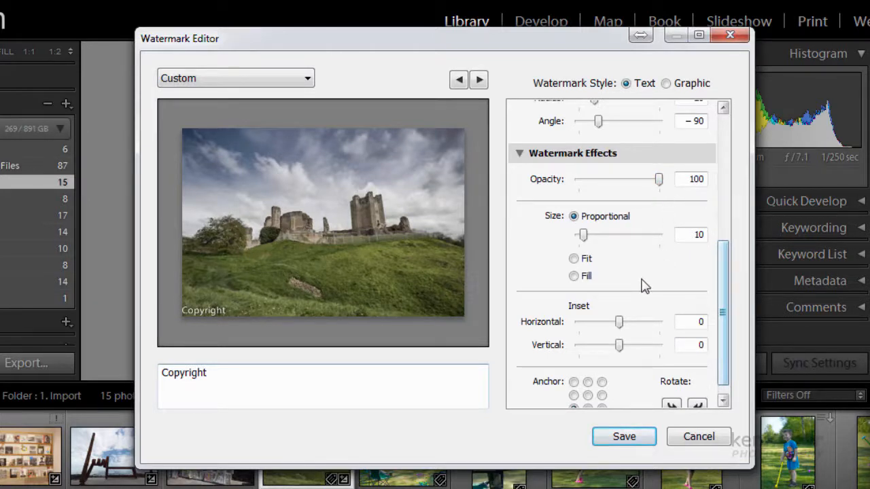
Enlarge the watermark to a proportional size of 30 and fine-tune it in the preview to 29.
scroll(644, 286, "down", 1)
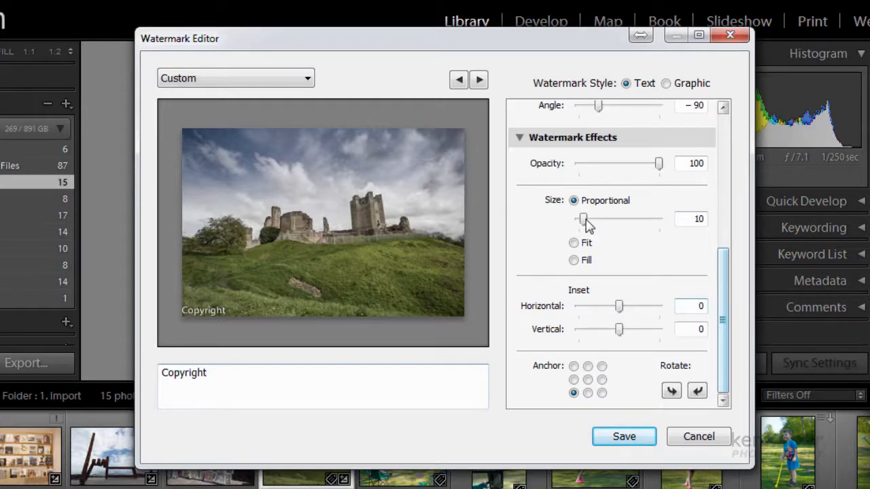
mouse_move(584, 220)
left_mouse_down()
mouse_move(608, 222)
mouse_move(595, 224)
left_mouse_up()
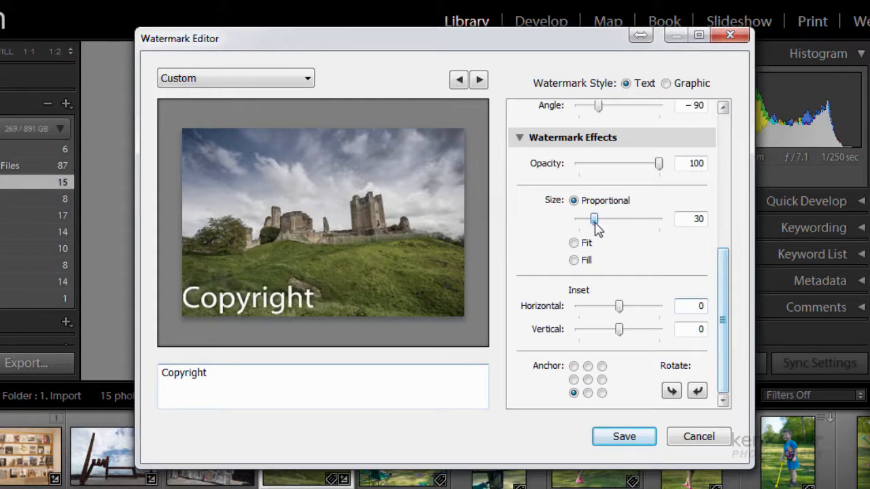
mouse_move(326, 284)
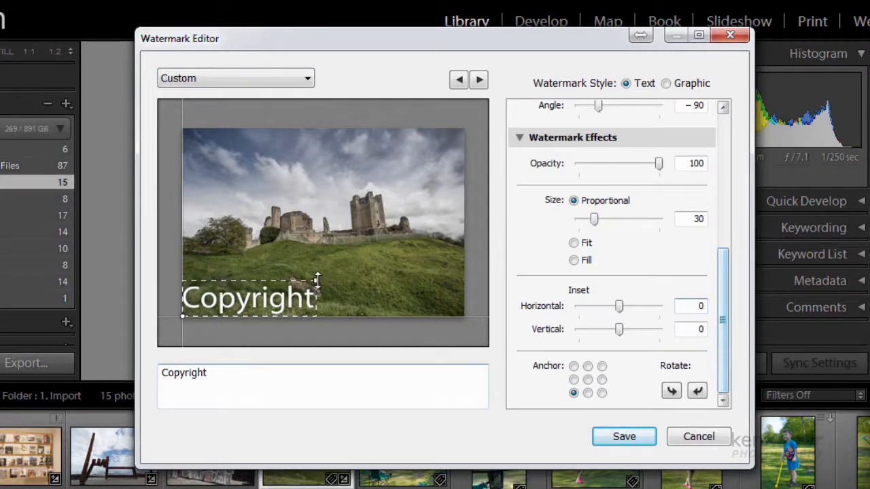
mouse_move(316, 280)
left_mouse_down()
mouse_move(450, 206)
mouse_move(312, 272)
left_mouse_up()
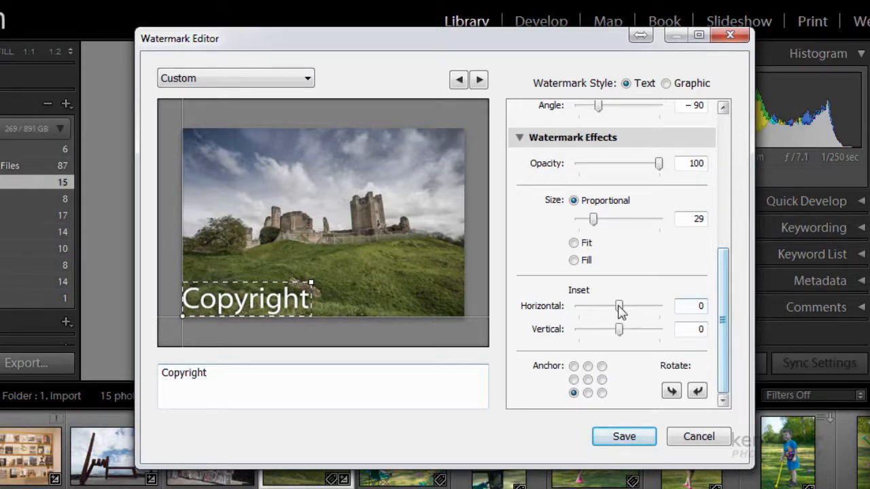
Set the inset to 6 horizontal and 5 vertical, try the top-right and top-centre anchors, and anchor the watermark in the image's centre.
left_click_drag(620, 309, 640, 329)
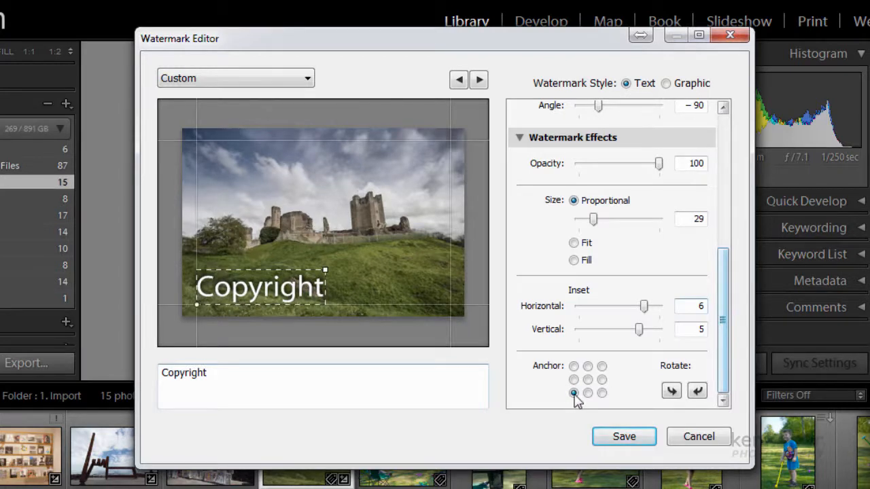
left_click(601, 367)
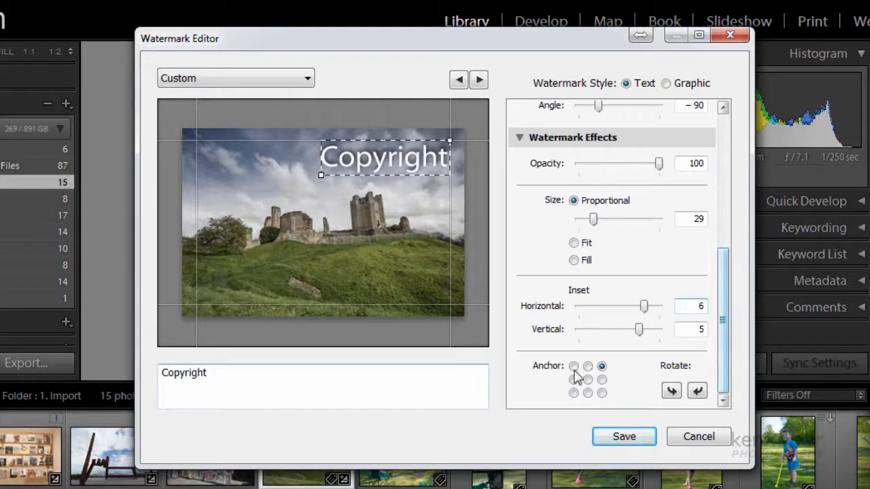
left_click(588, 366)
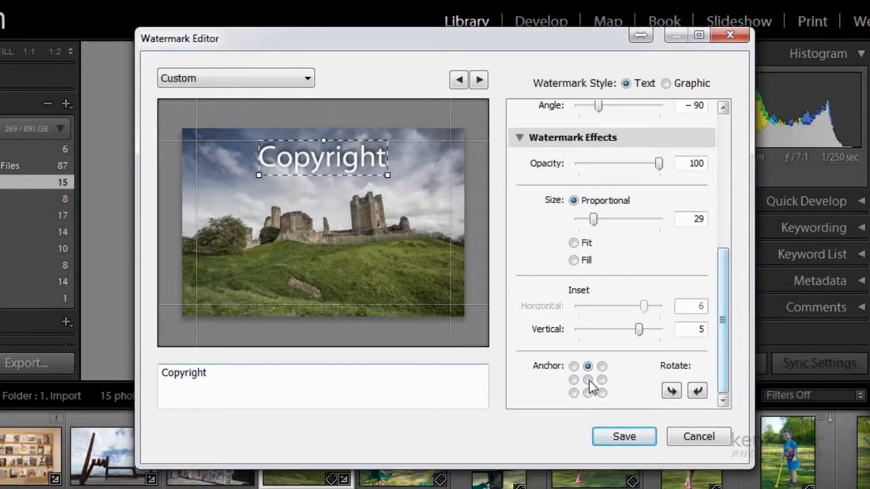
left_click(589, 381)
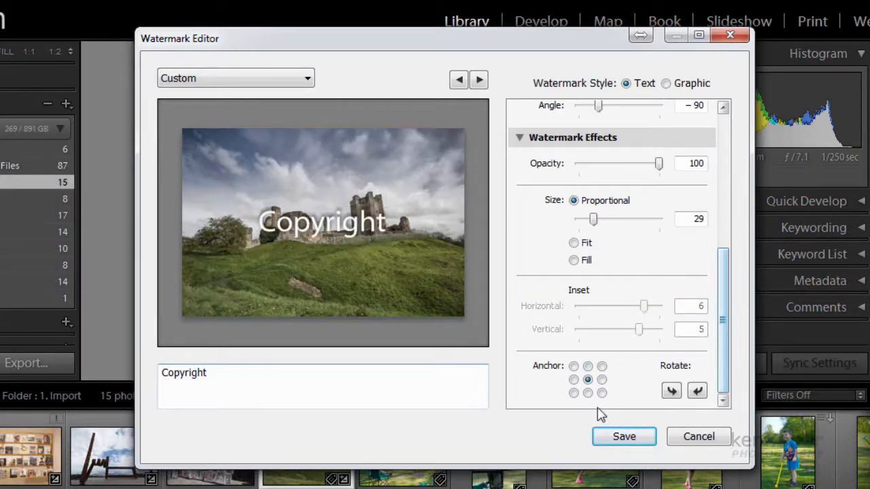
Enlarge the centred watermark to a proportional size of 52 and reduce its opacity to 28.
mouse_move(347, 231)
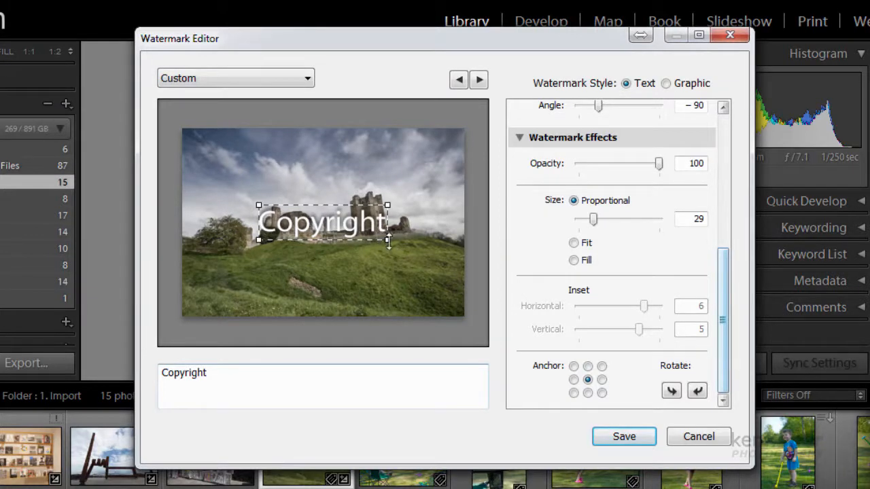
left_click_drag(388, 240, 441, 282)
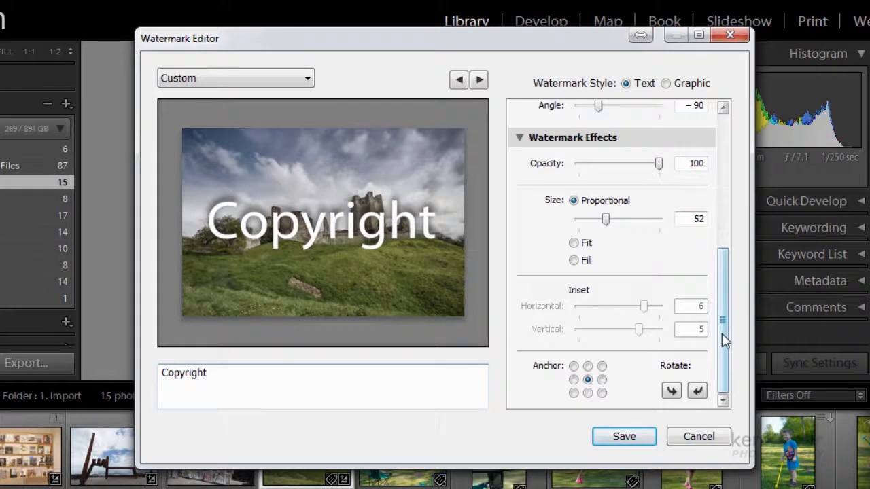
left_click_drag(722, 334, 722, 301)
left_click_drag(658, 212, 588, 238)
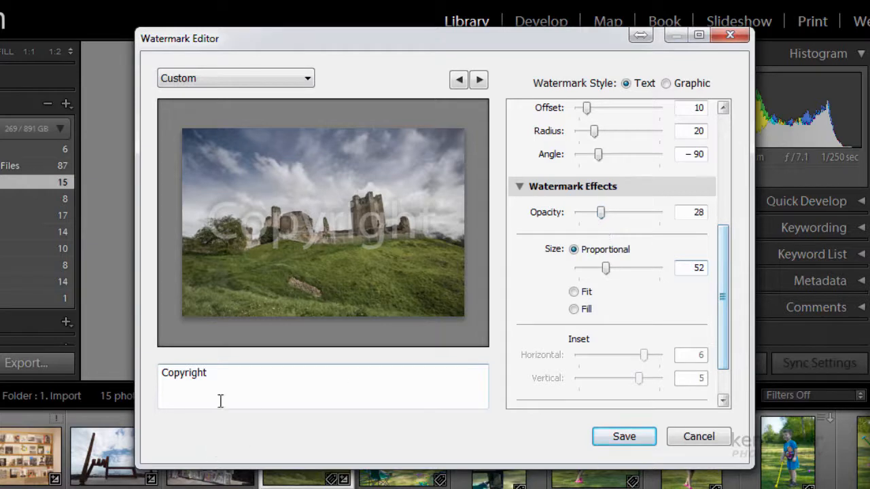
Replace the watermark text "Copyright" with the photographer's full name.
double_click(214, 374)
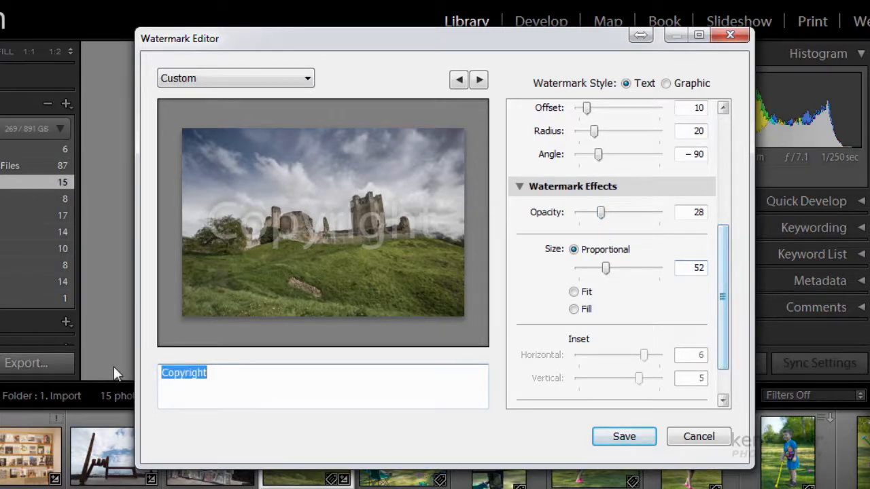
type("Ken Fi")
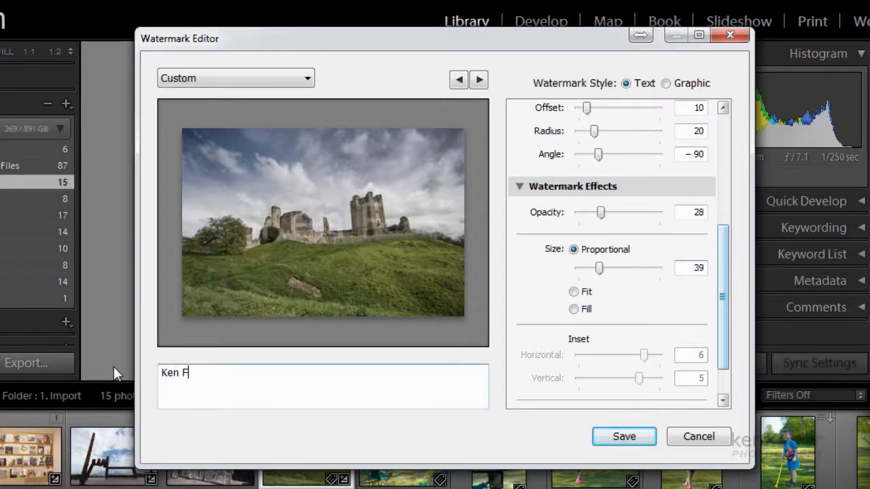
type("sher")
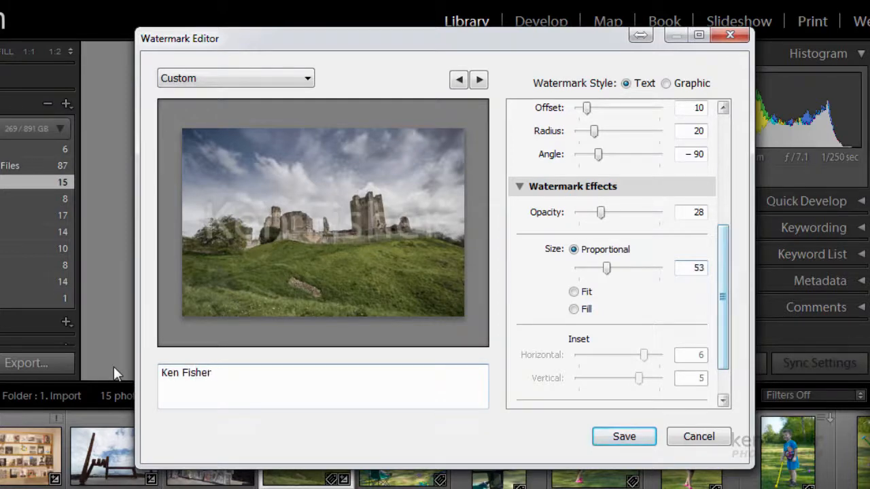
mouse_move(219, 249)
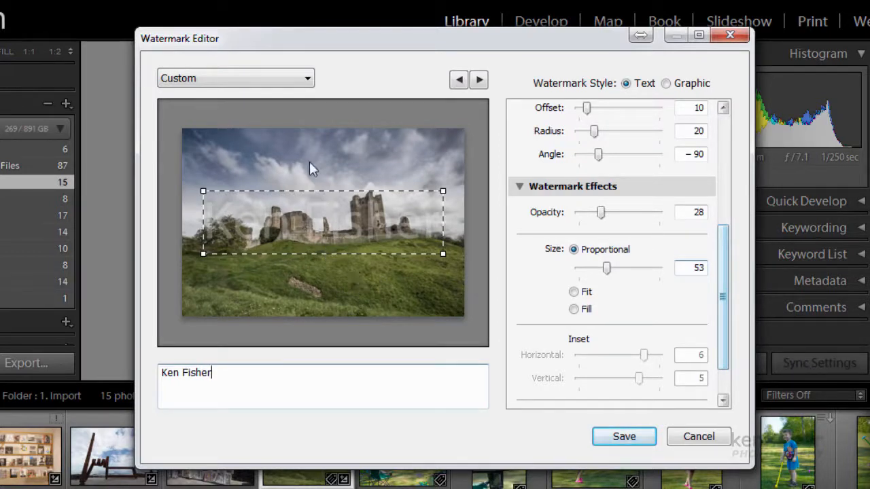
Save the current watermark settings as a new preset named KFWM.
left_click(307, 80)
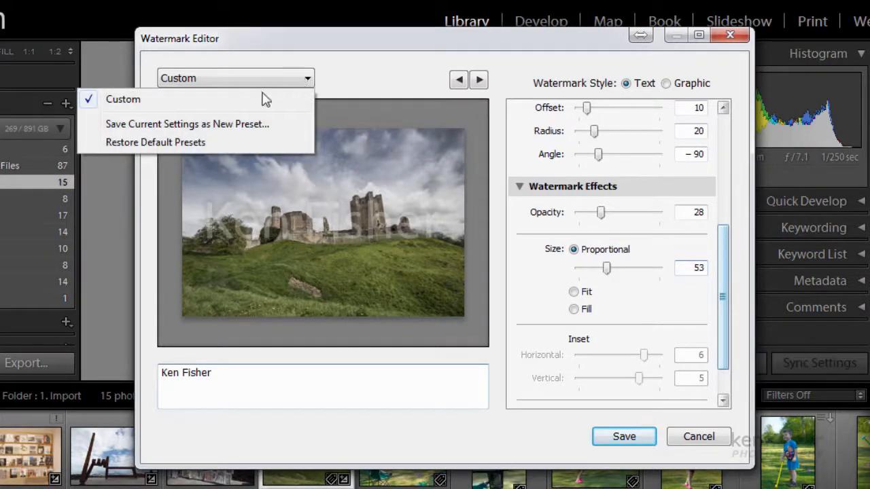
left_click(206, 124)
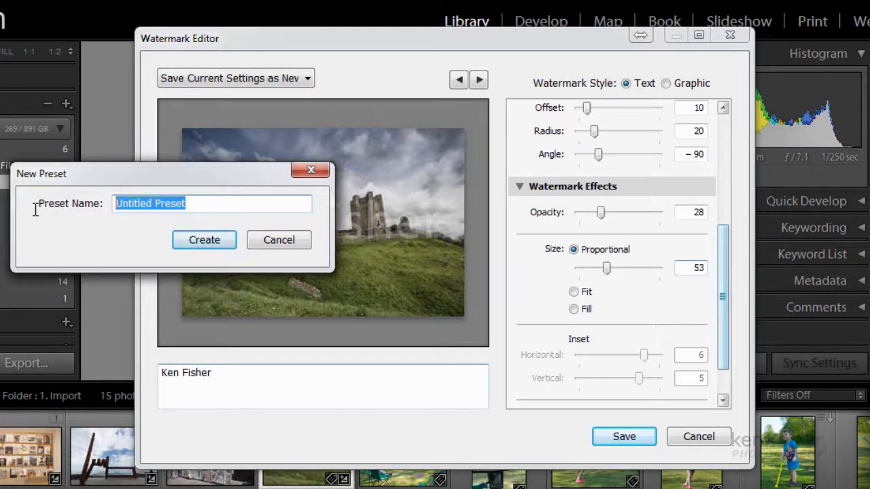
type("KF")
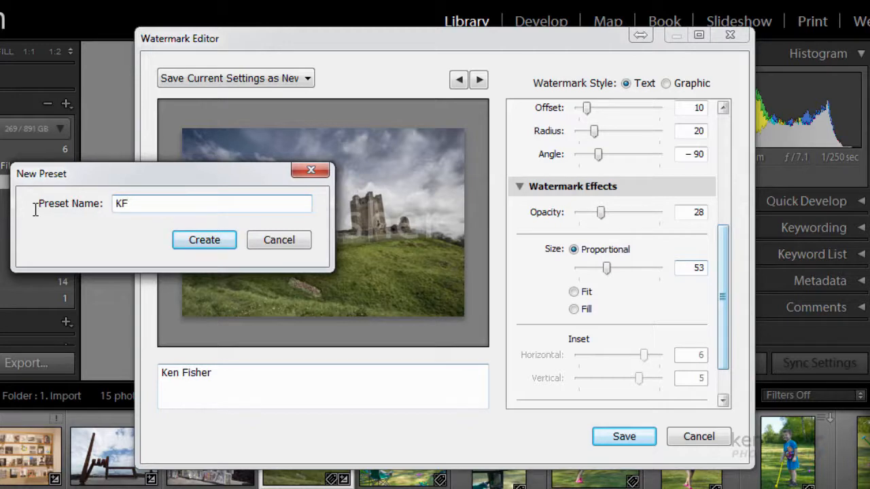
type("WM")
left_click(203, 243)
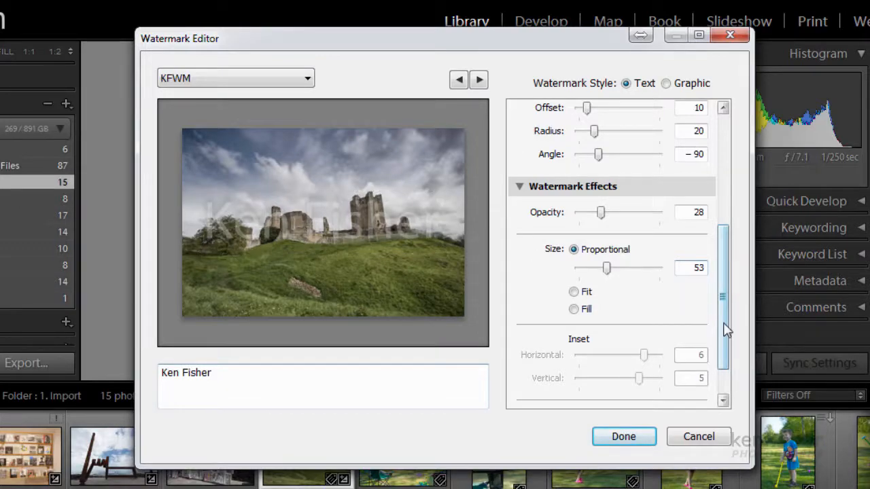
Switch the watermark style to Graphic and load the watermark PNG from the LR5 Intro Exercise Files folder on the Desktop.
left_click_drag(723, 326, 731, 195)
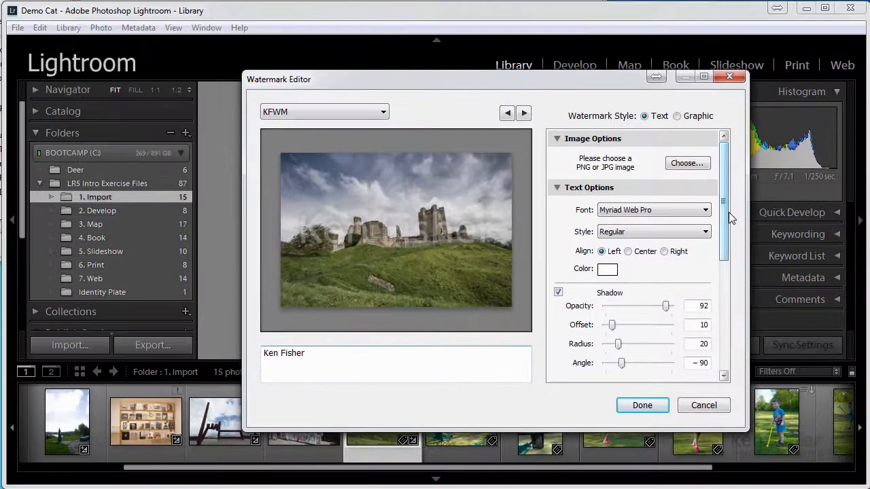
left_click(678, 117)
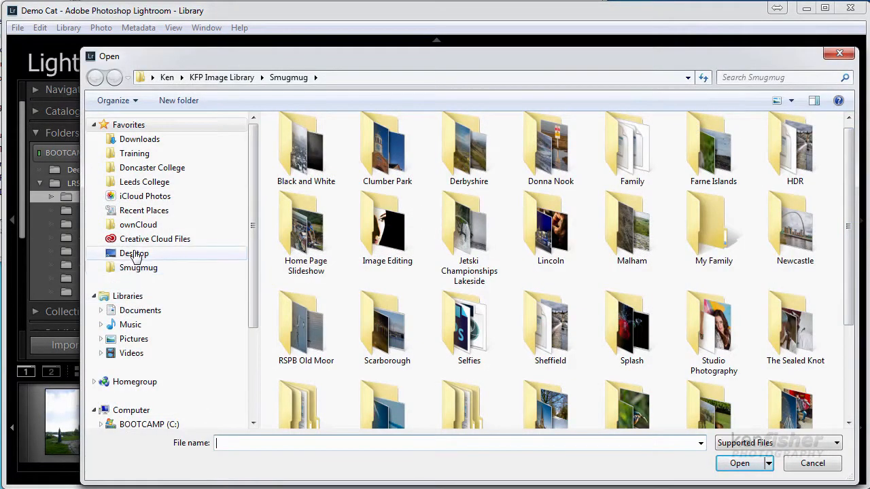
left_click(135, 255)
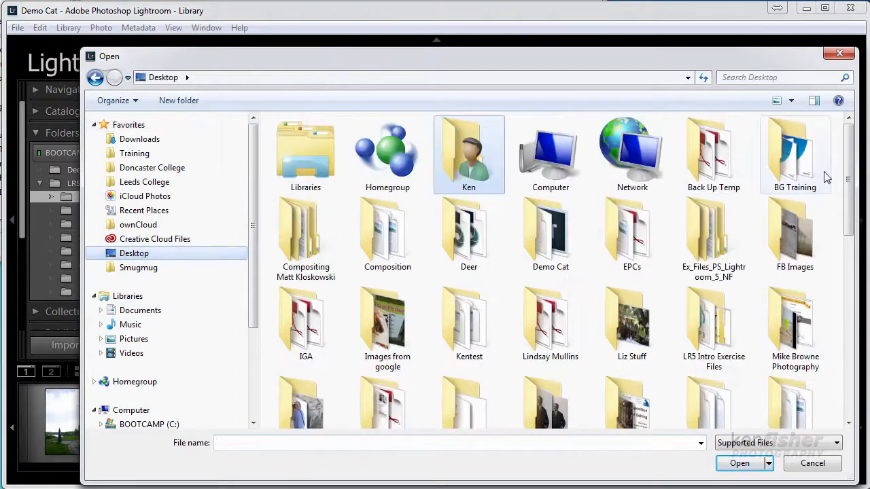
left_click_drag(851, 184, 844, 235)
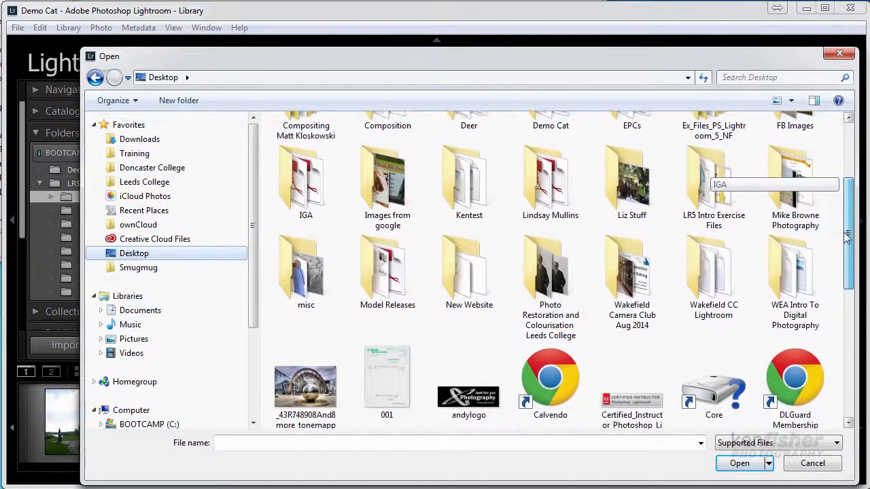
scroll(710, 268, "up", 1)
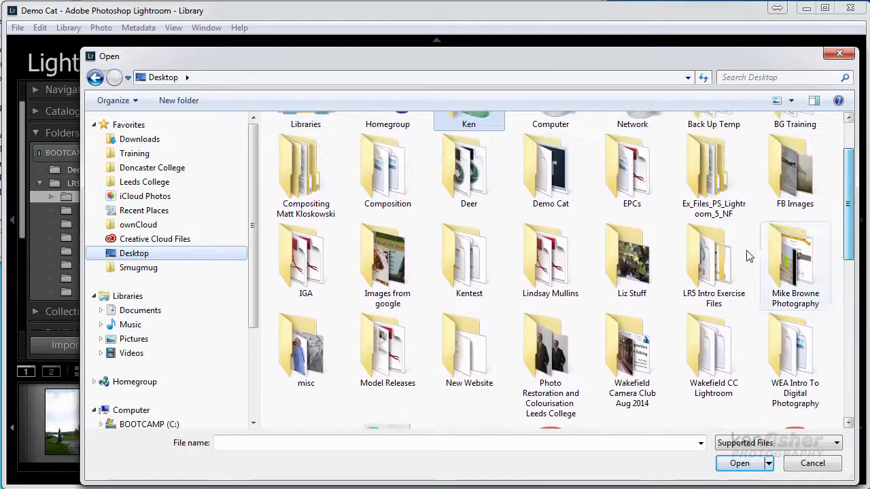
double_click(711, 269)
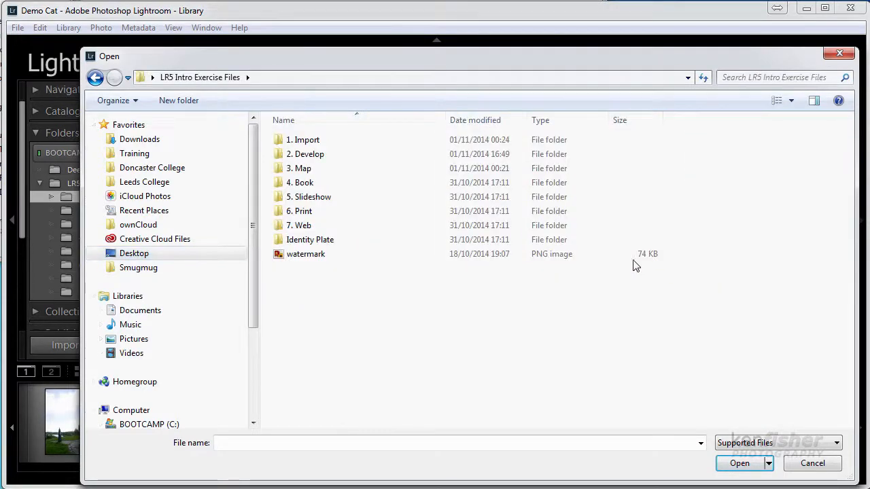
left_click(303, 261)
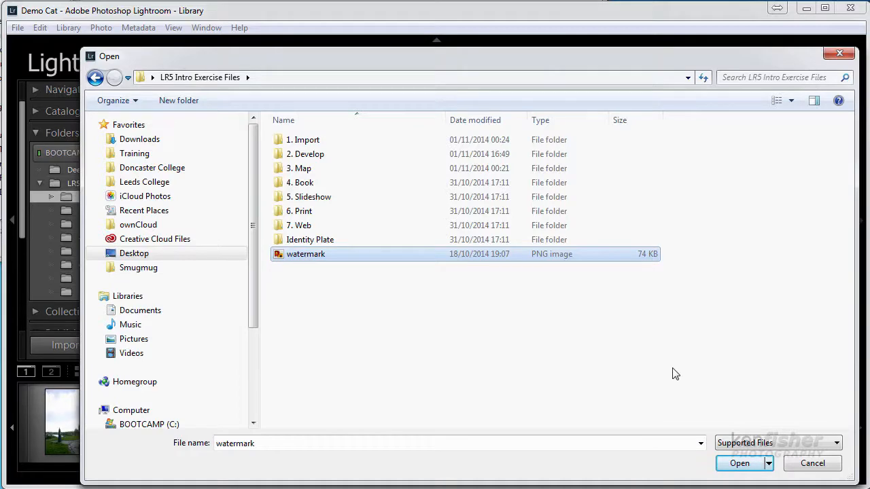
left_click(740, 463)
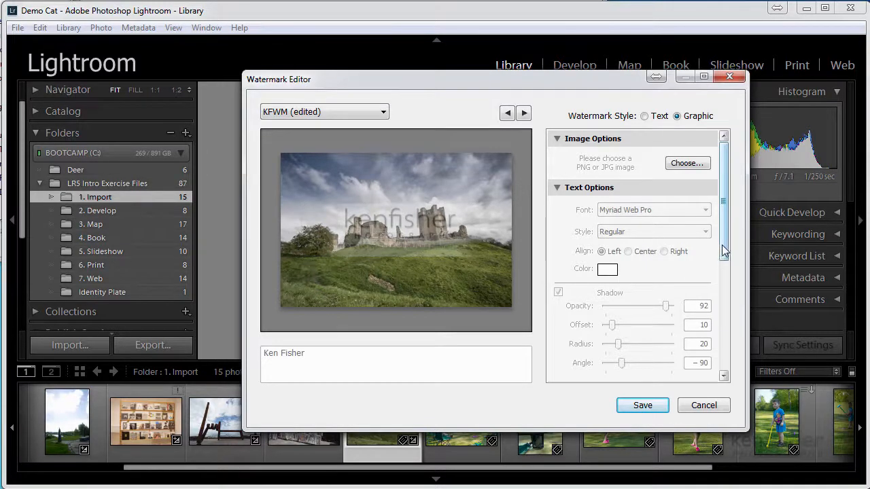
Set the graphic watermark's opacity to 50 and its proportional size to 44.
left_click_drag(723, 251, 725, 330)
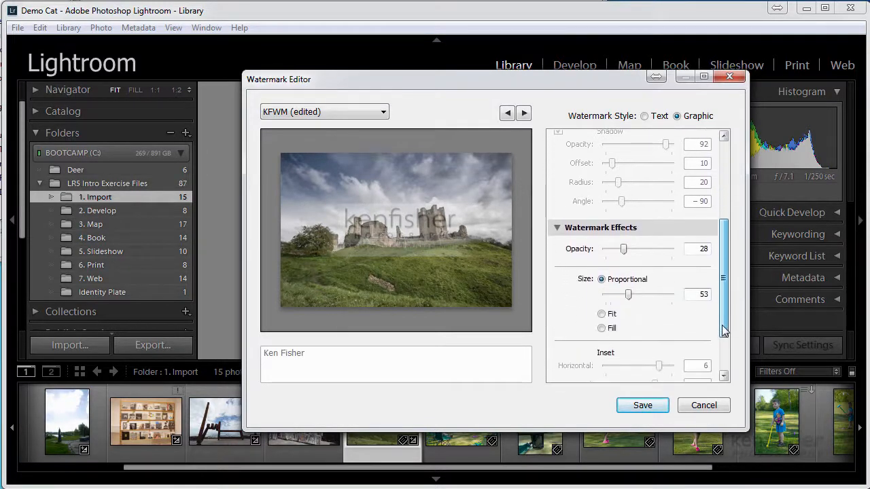
mouse_move(623, 249)
left_mouse_down()
mouse_move(674, 252)
mouse_move(621, 253)
mouse_move(654, 250)
mouse_move(640, 252)
left_mouse_up()
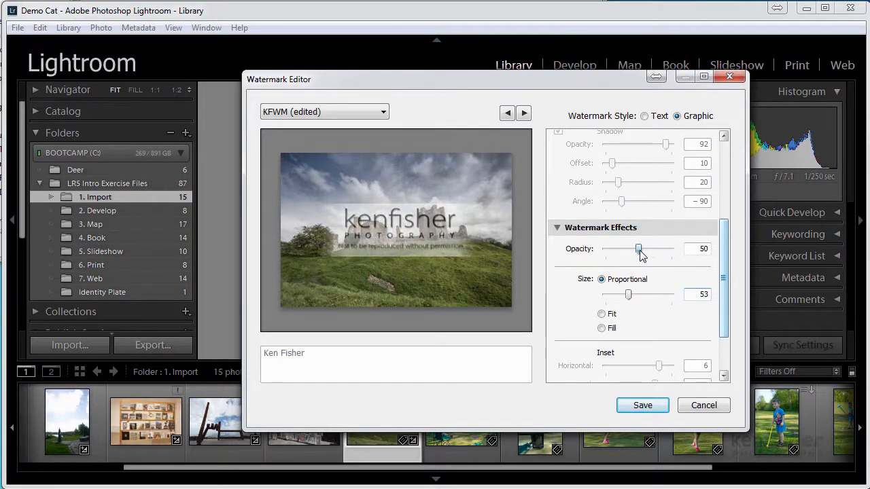
mouse_move(629, 297)
left_mouse_down()
mouse_move(657, 297)
mouse_move(627, 300)
left_mouse_up()
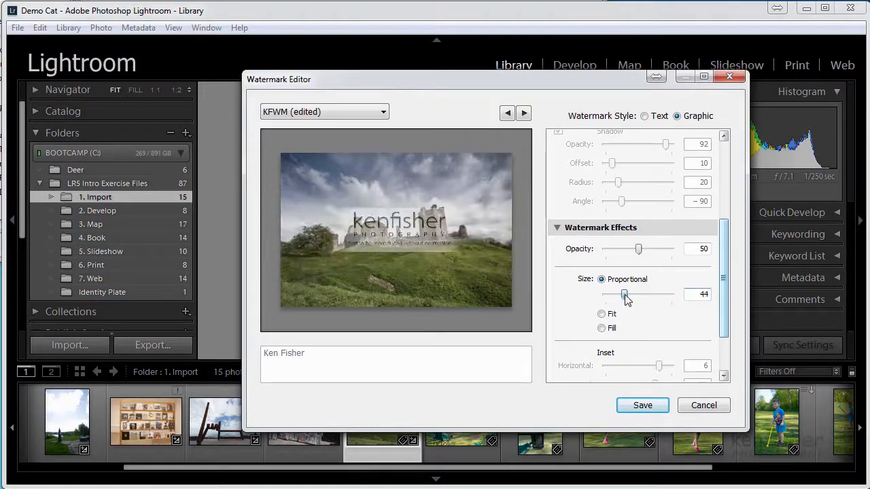
Try the bottom-left anchor, anchor the graphic watermark at the image's bottom centre, and set its opacity to 45.
left_click_drag(717, 281, 718, 310)
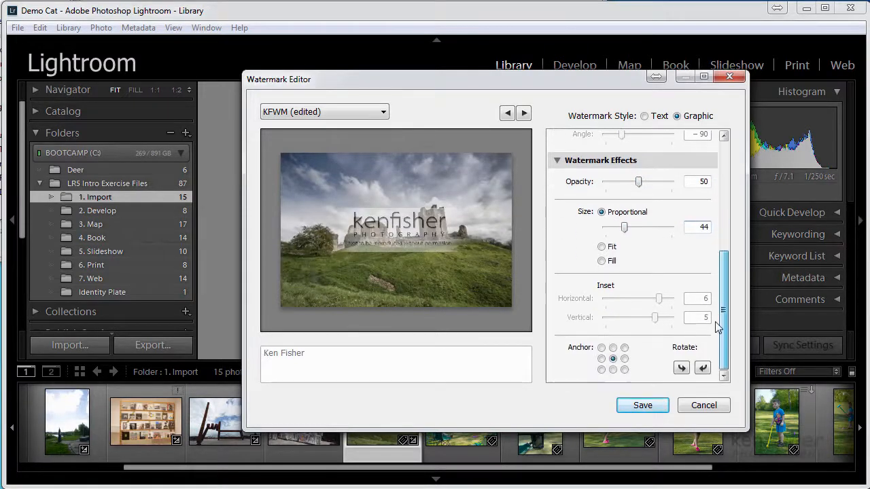
left_click(602, 370)
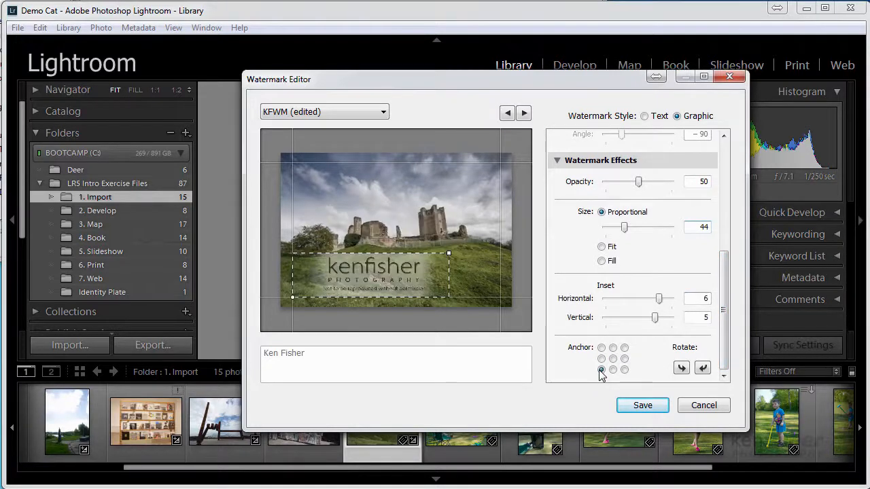
left_click(613, 369)
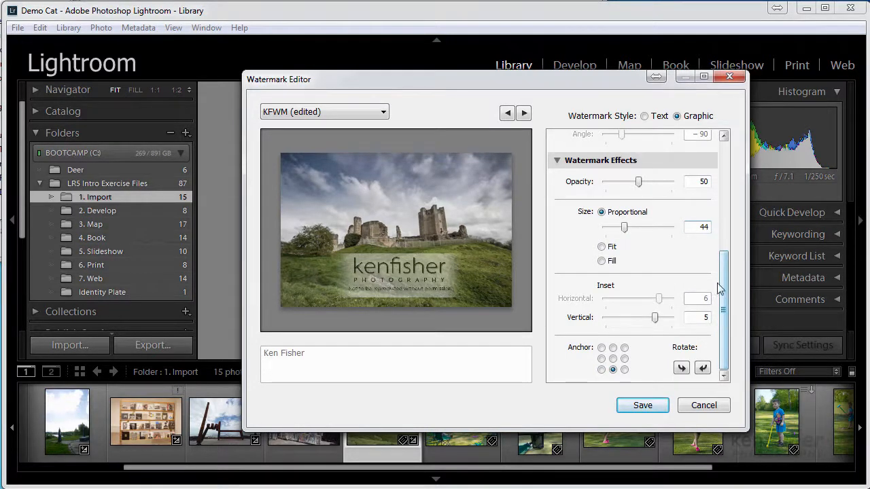
left_click_drag(639, 182, 636, 182)
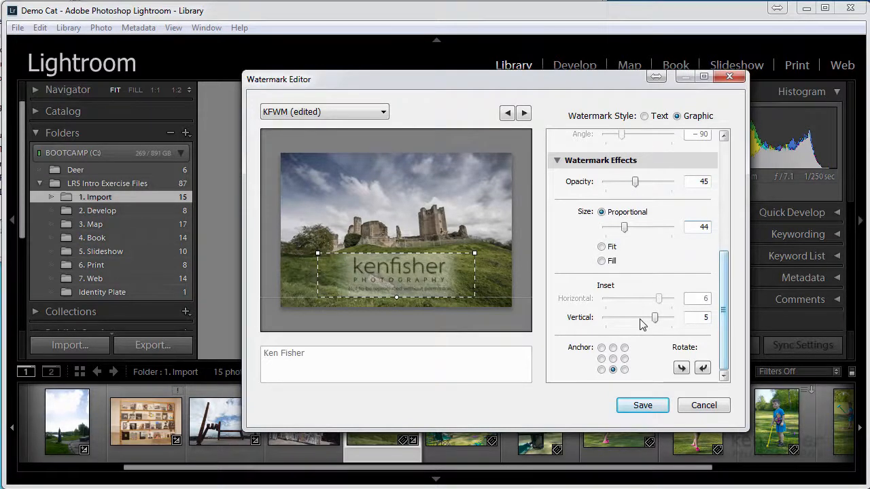
Save the current watermark settings as a new preset named KFWM Graphical and finish editing watermarks.
left_click(382, 112)
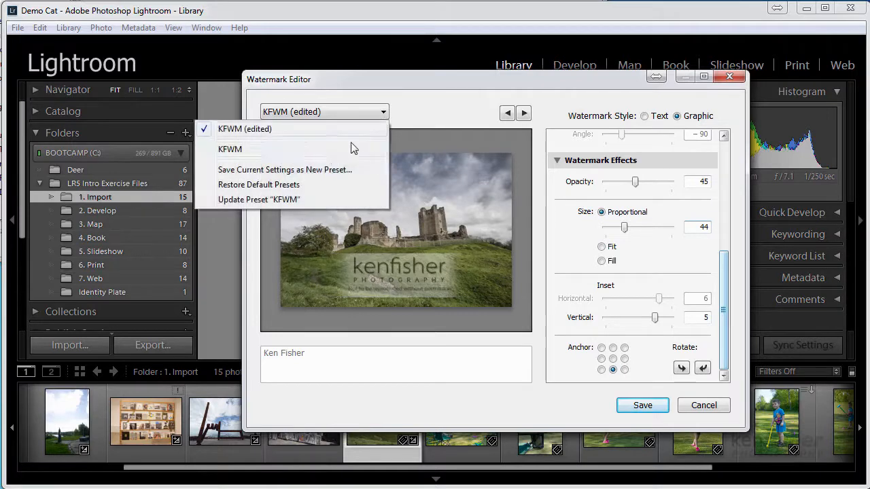
left_click(288, 170)
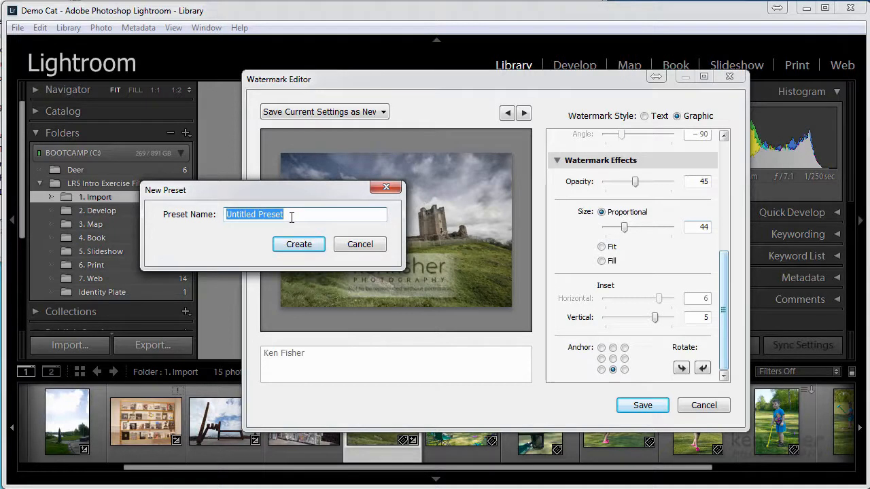
type("KFW")
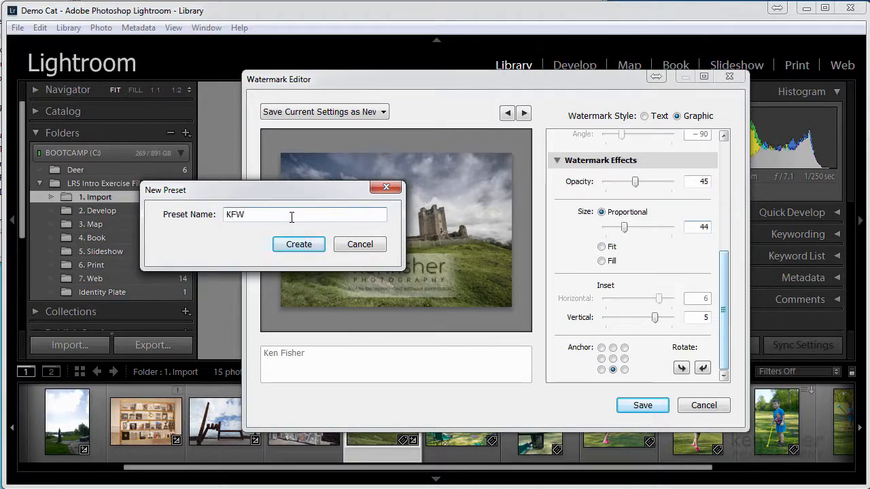
type("M G")
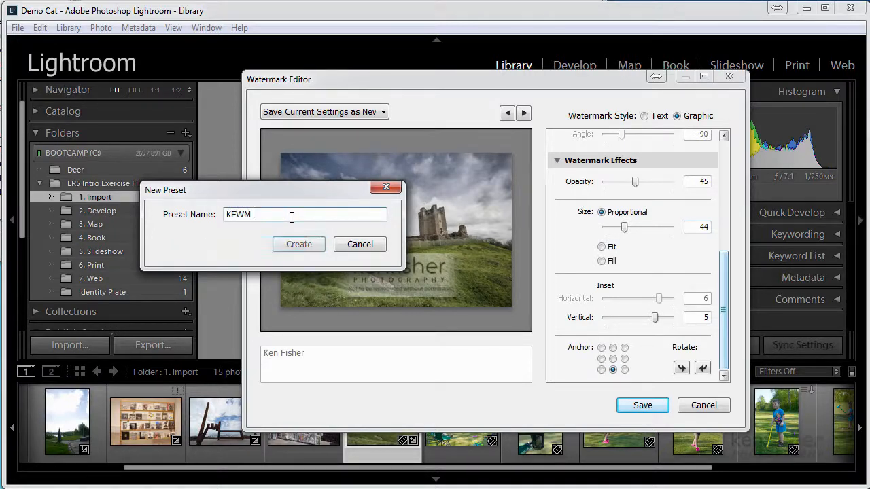
type("r")
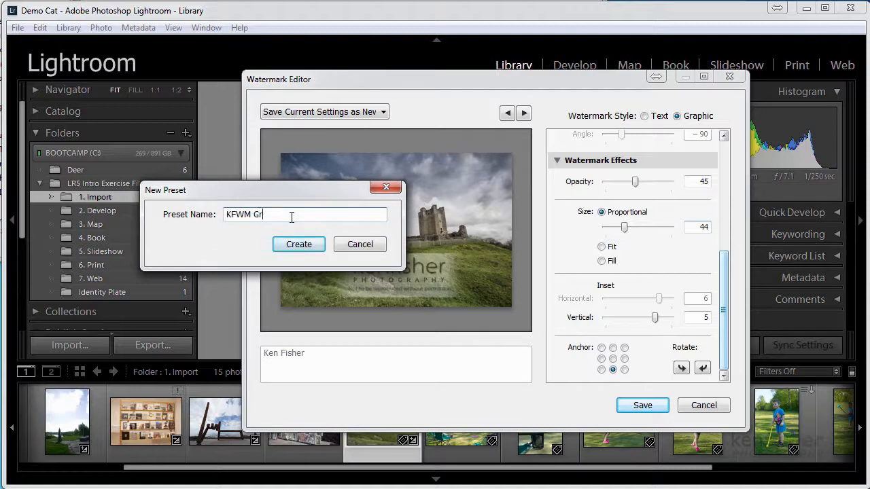
type("apho")
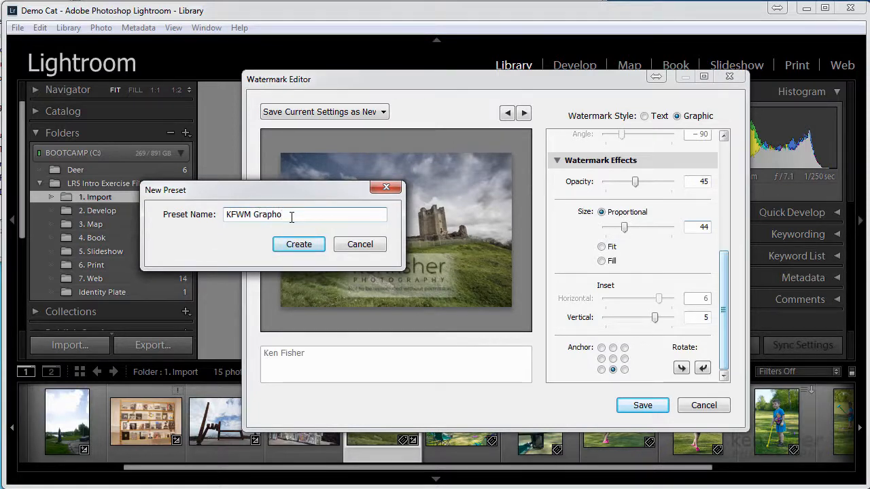
type("cal")
left_click(304, 249)
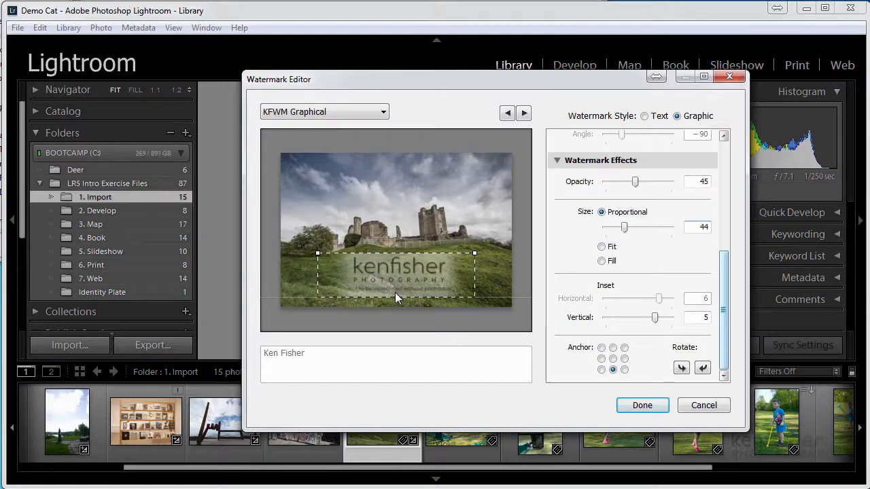
left_click(642, 405)
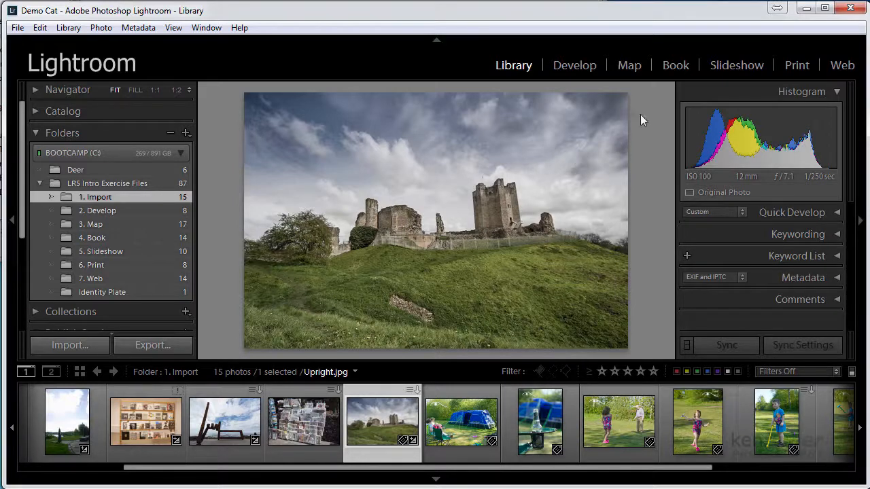
Switch to the Slideshow module, show the overlay settings, and toggle watermarking off and on again.
left_click(734, 65)
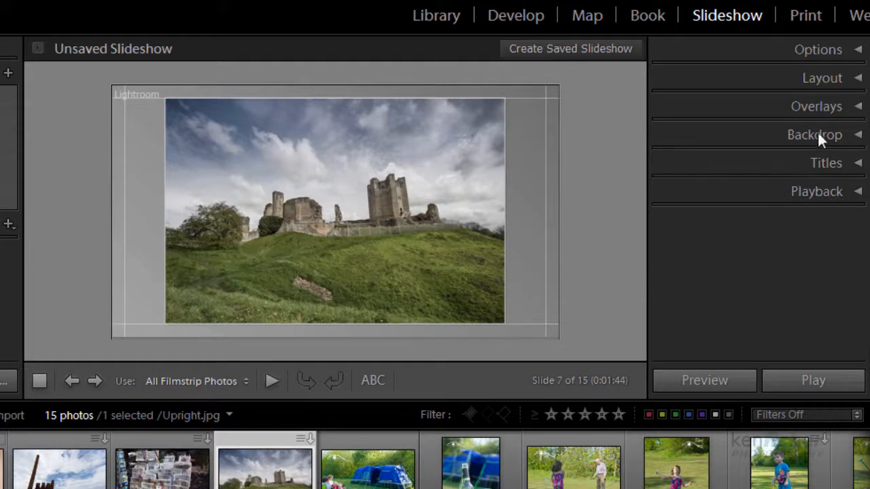
left_click(858, 109)
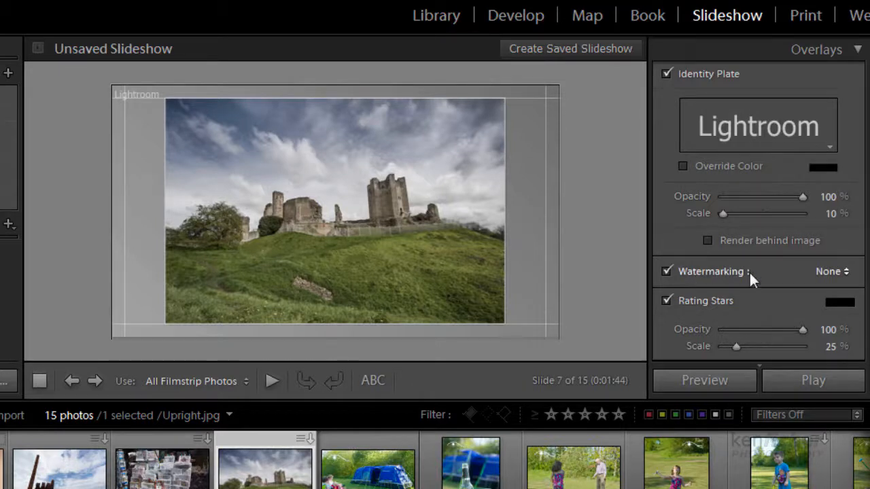
left_click(667, 269)
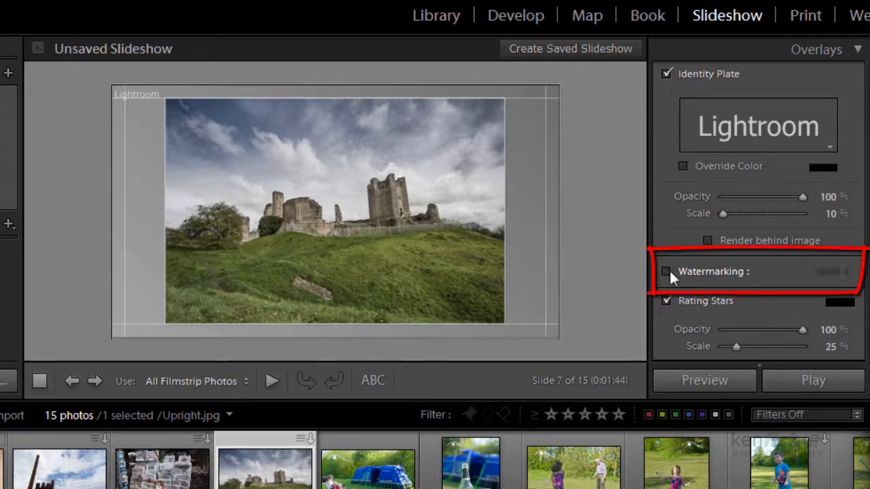
left_click(670, 270)
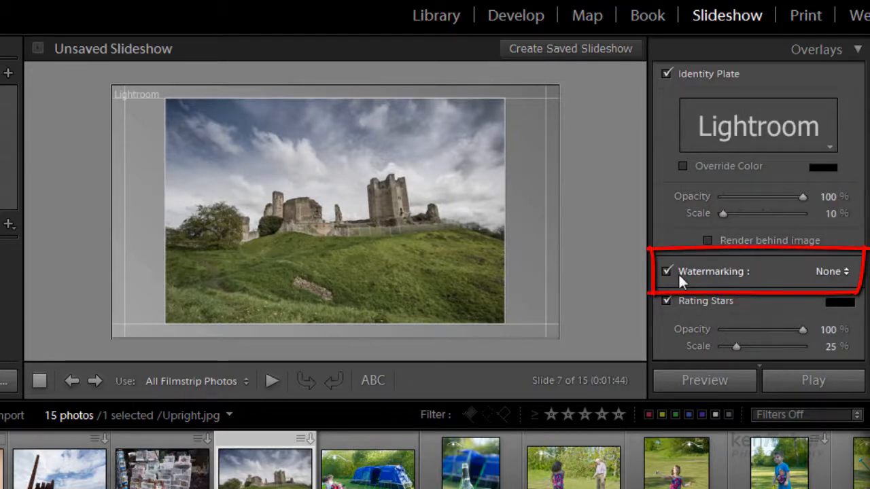
Try the KFWM watermark on the slideshow, and replace it with the KFWM Graphical preset.
left_click(847, 274)
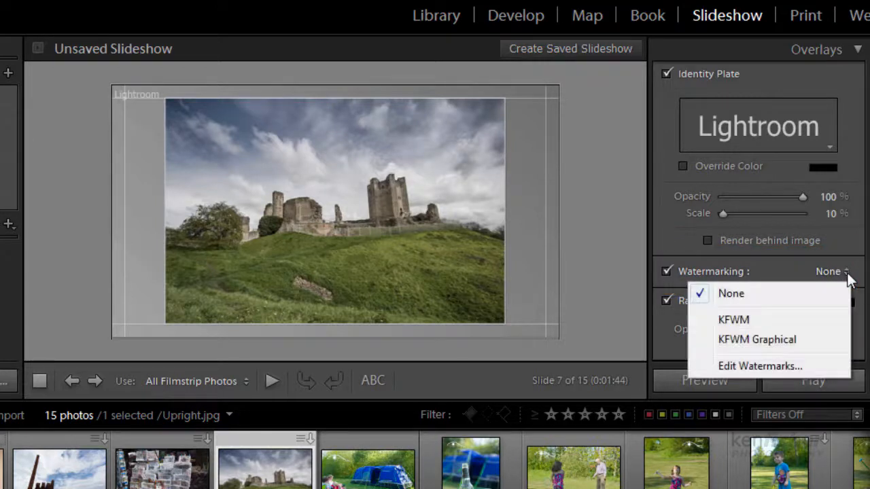
left_click(753, 321)
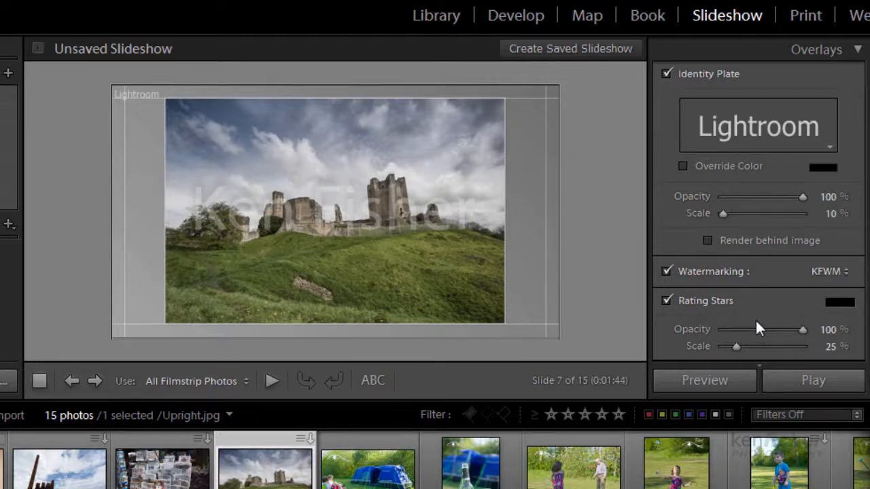
left_click(846, 273)
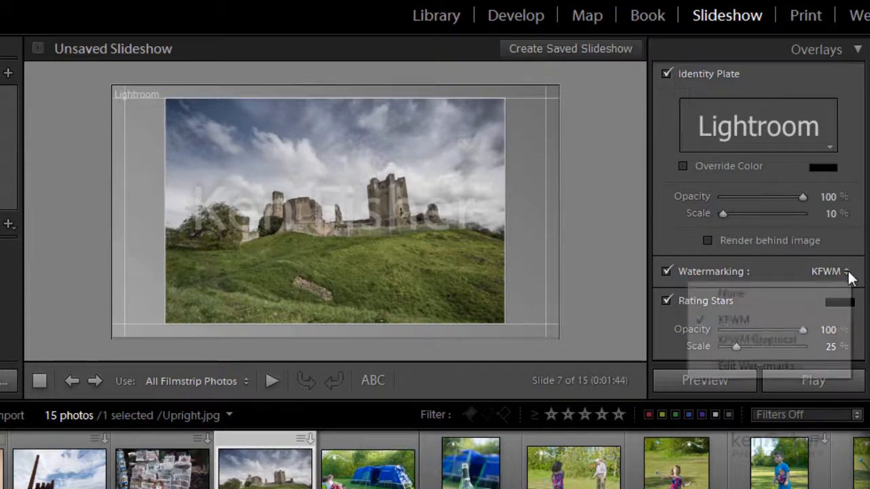
left_click(755, 340)
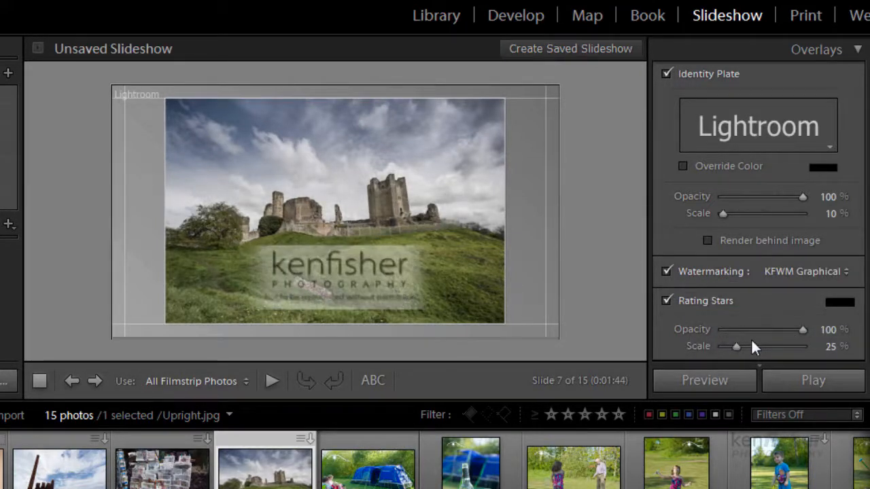